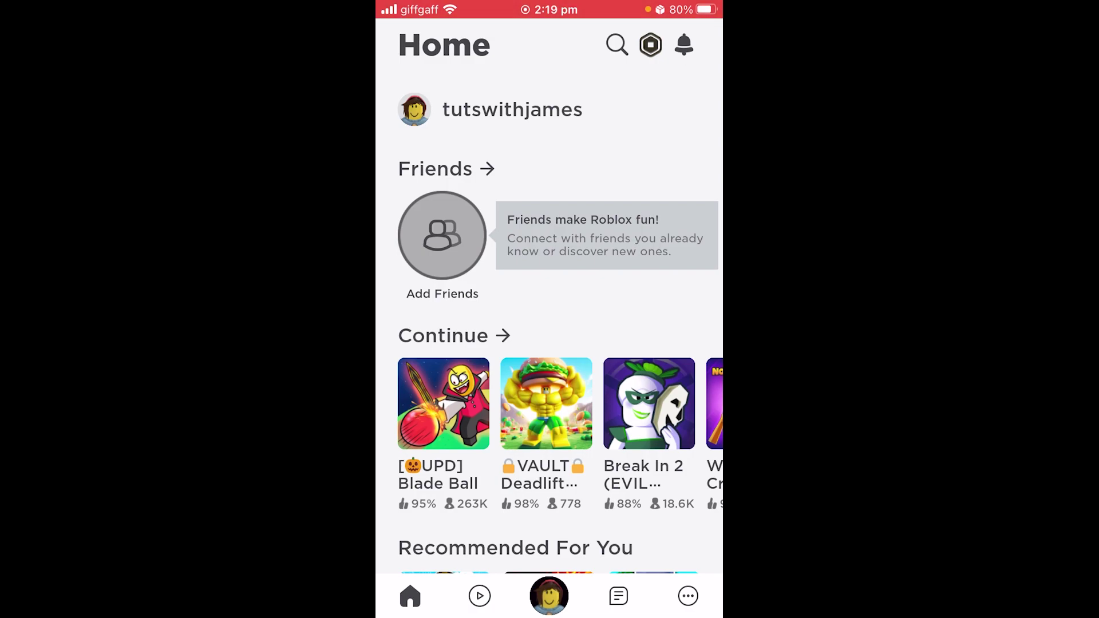
- Go to More, then Settings, then Security to reach the 2 Step Verification options
click(688, 596)
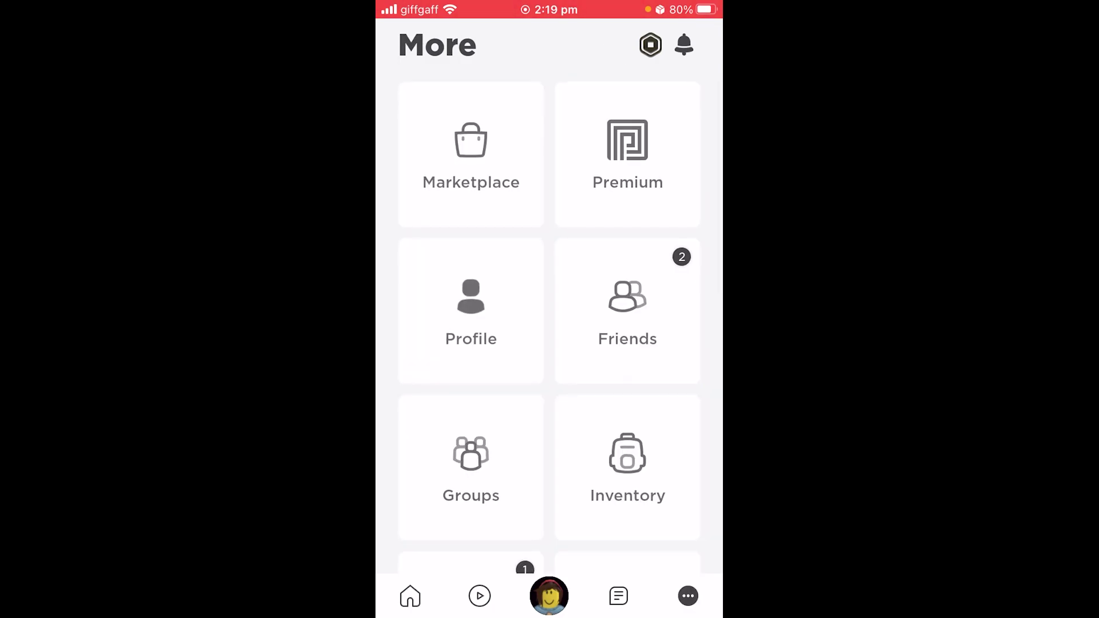
scroll(550, 343, down, 6)
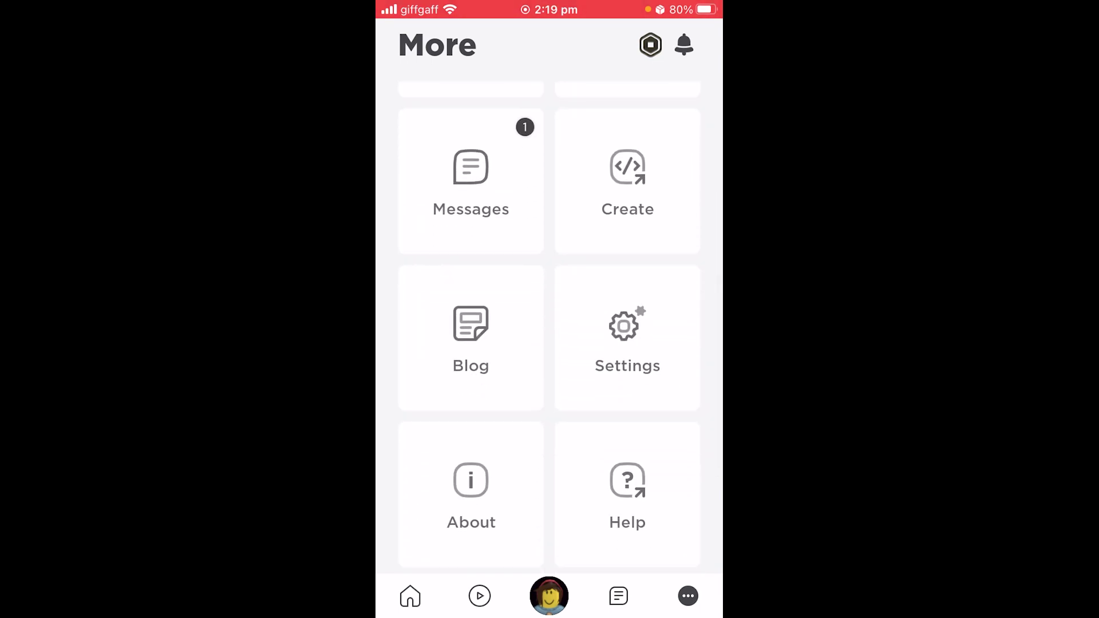
click(627, 339)
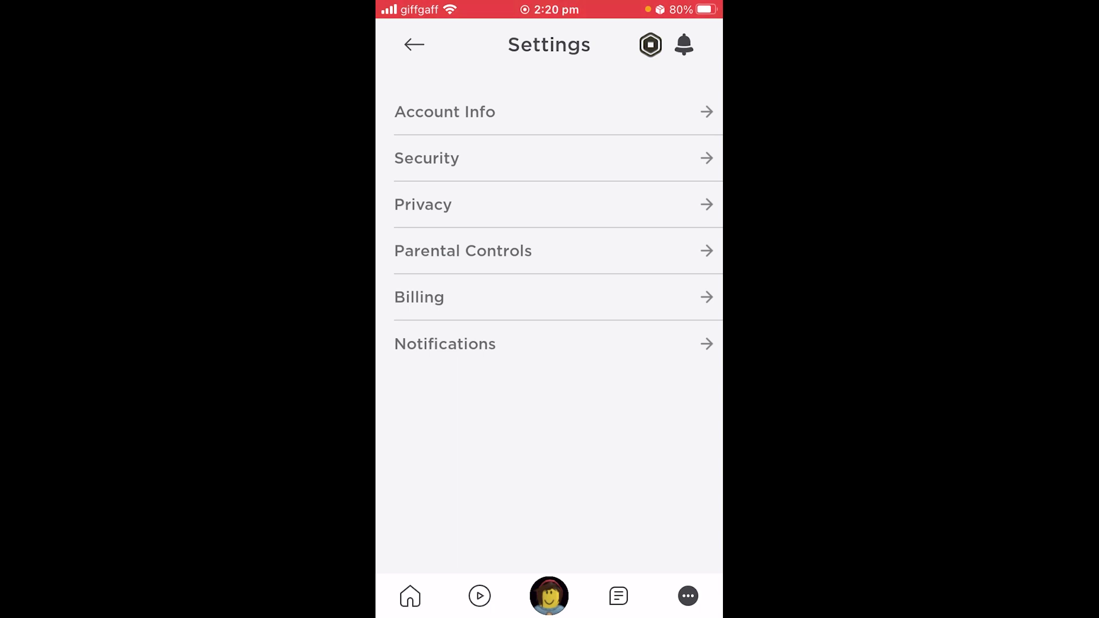
click(550, 159)
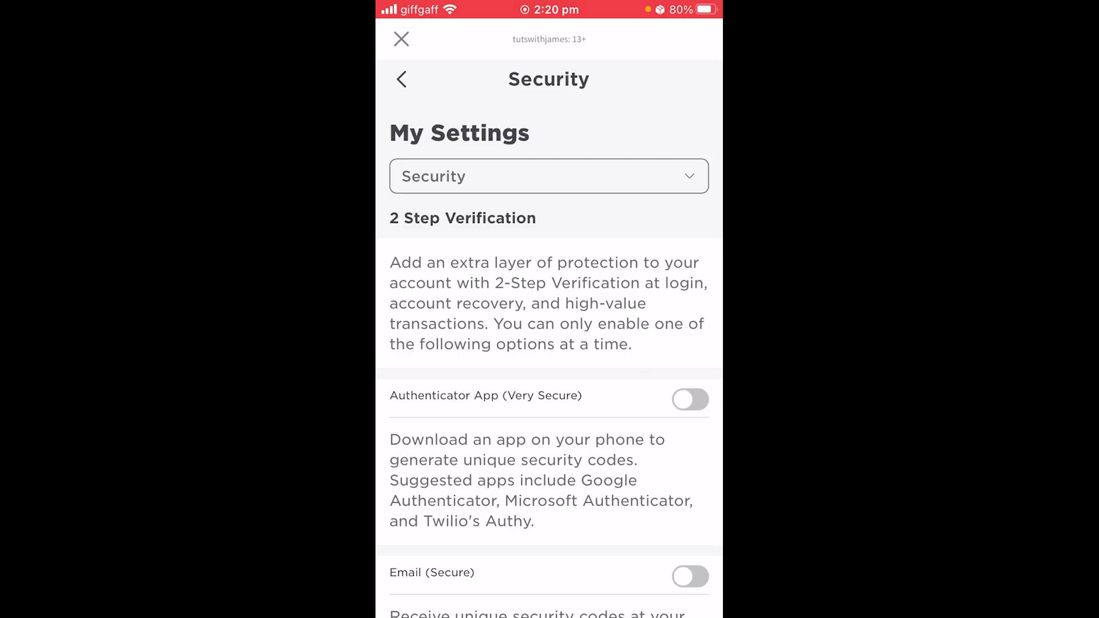
scroll(549, 386, down, 8)
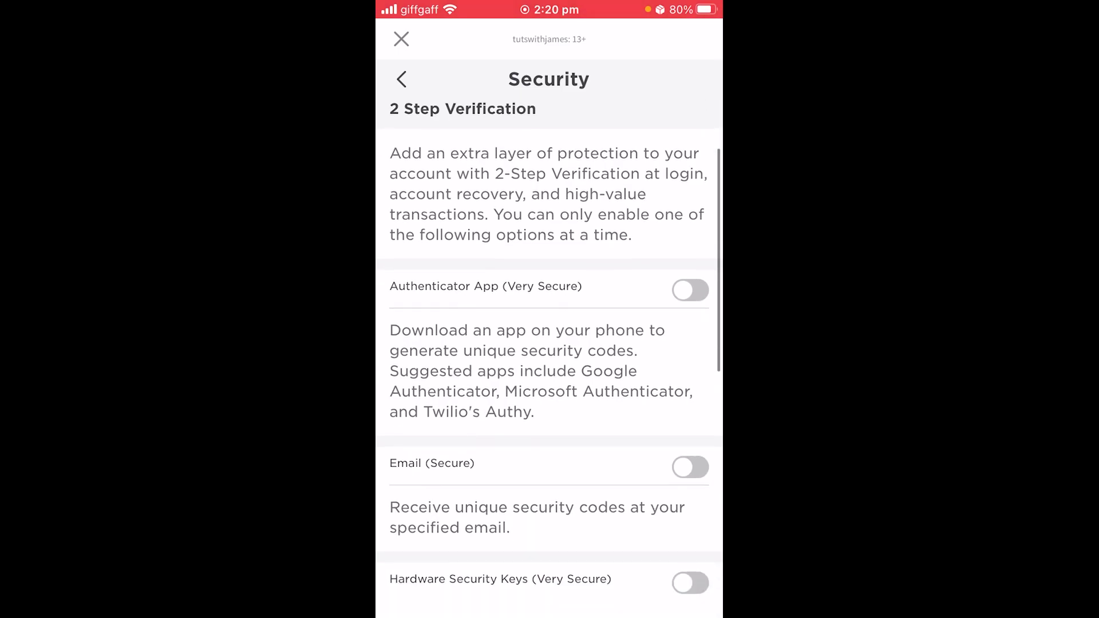
scroll(550, 344, up, 10)
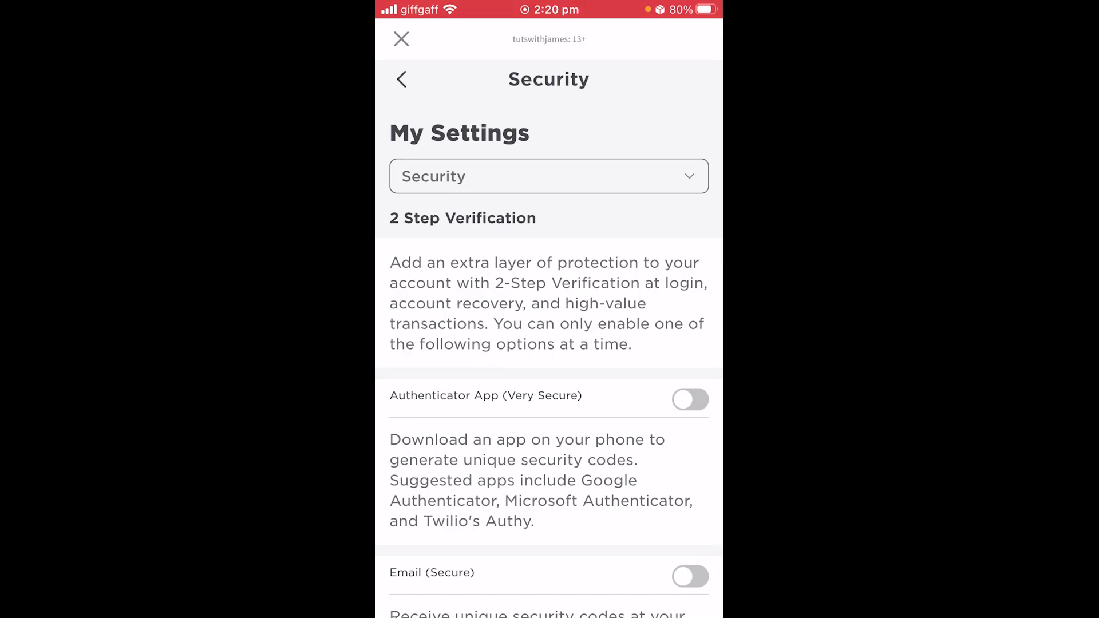
- Turn on Authenticator App (Very Secure) and focus the 6-Digit Code field for the emailed code
click(690, 399)
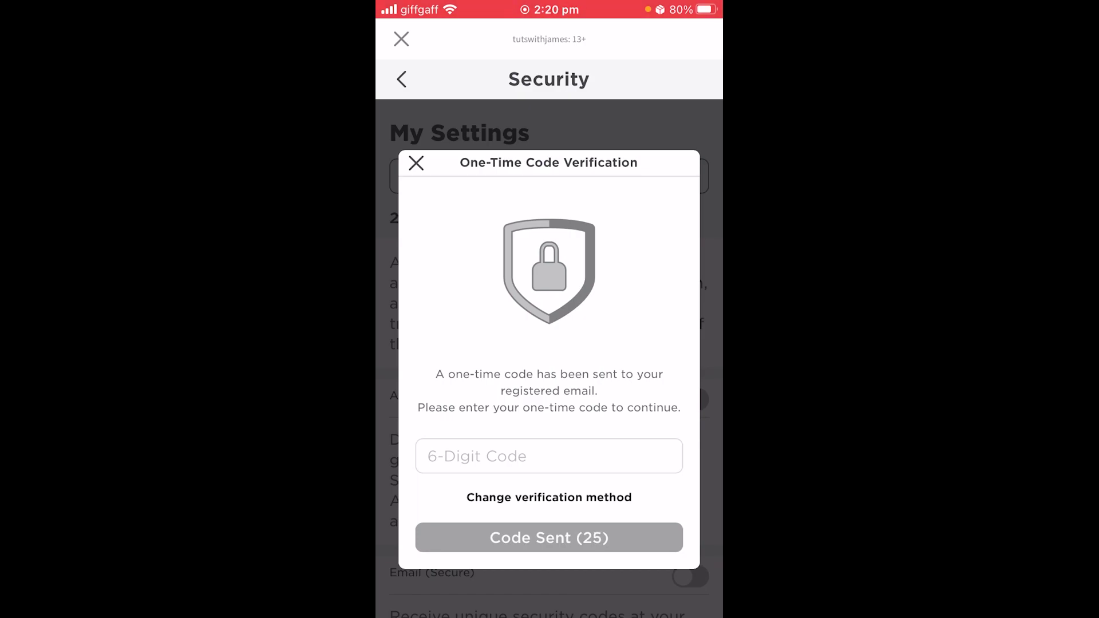
click(549, 456)
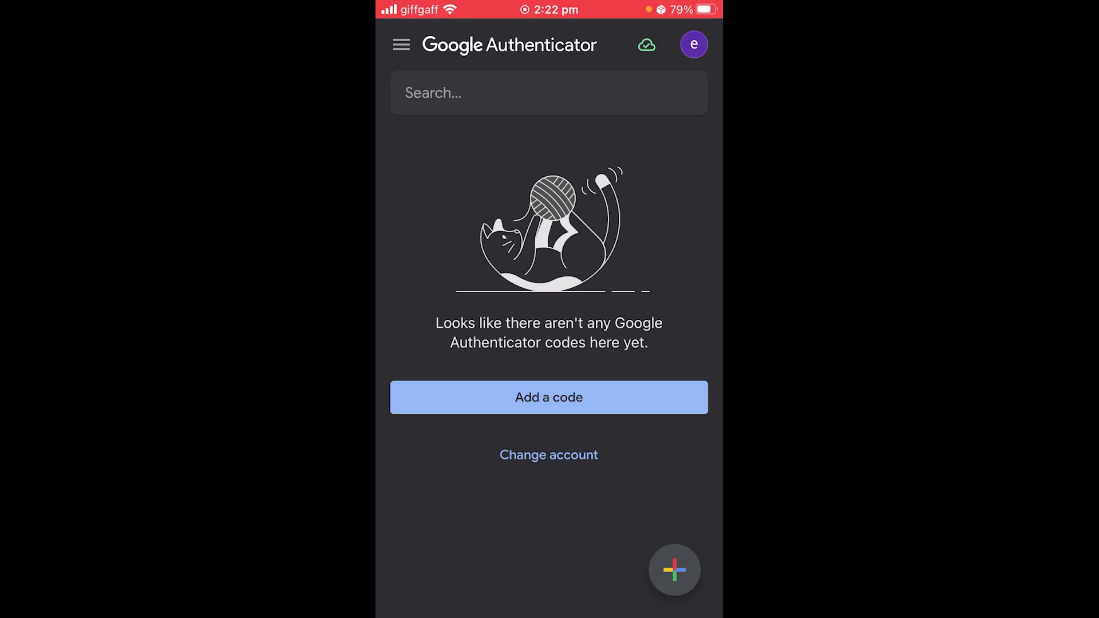
- Bring up Google Authenticator's options for adding a new code
click(675, 570)
text(roblox)
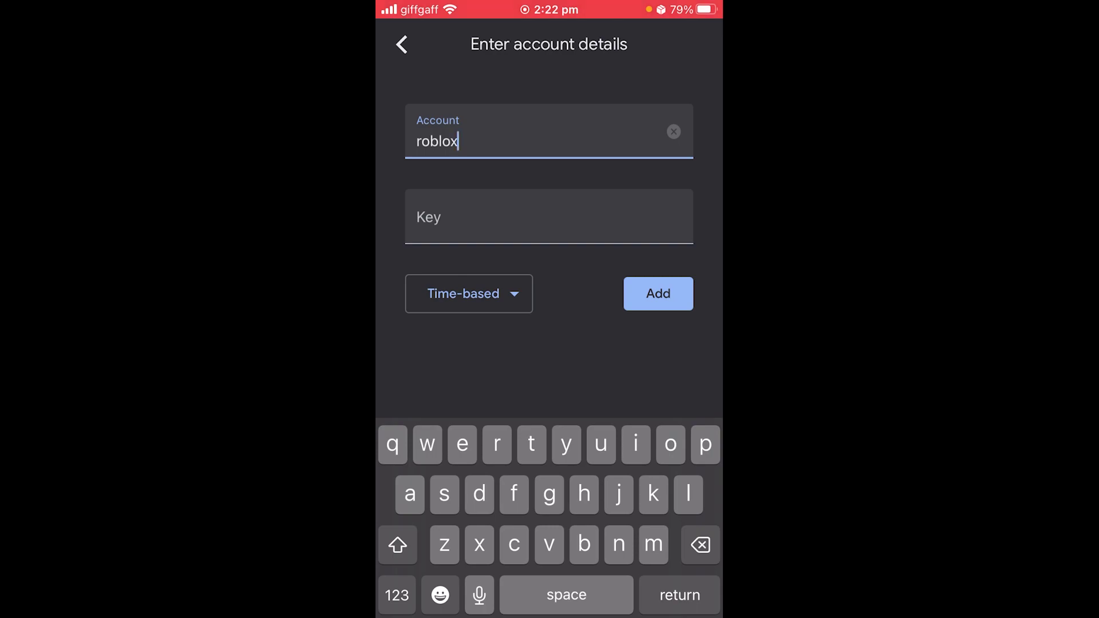
- Activate the Key field on the roblox setup-key form
click(548, 216)
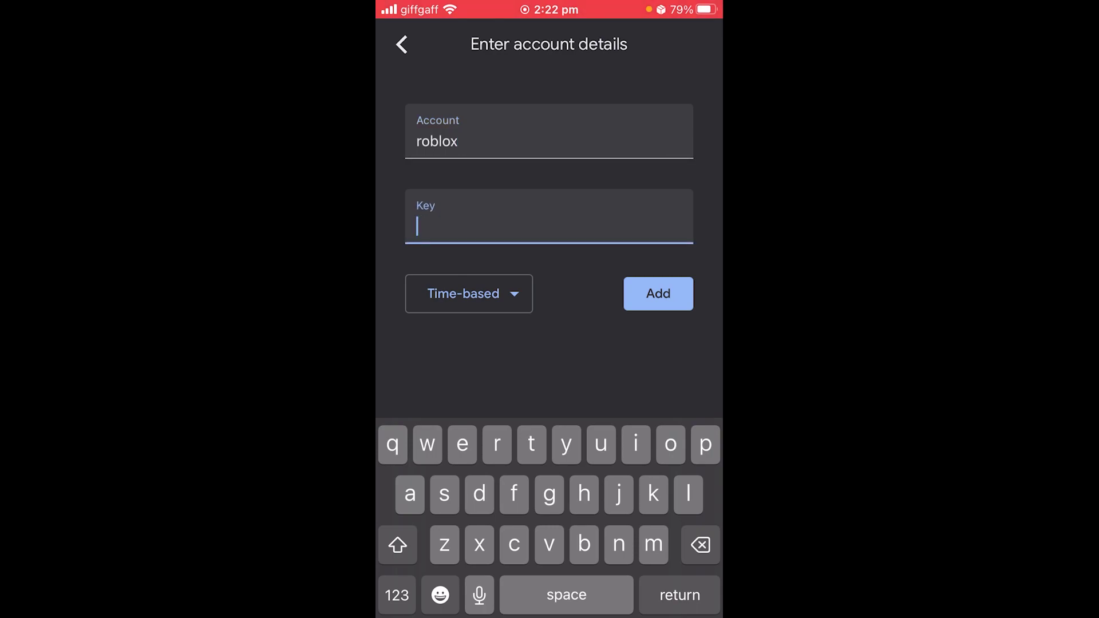